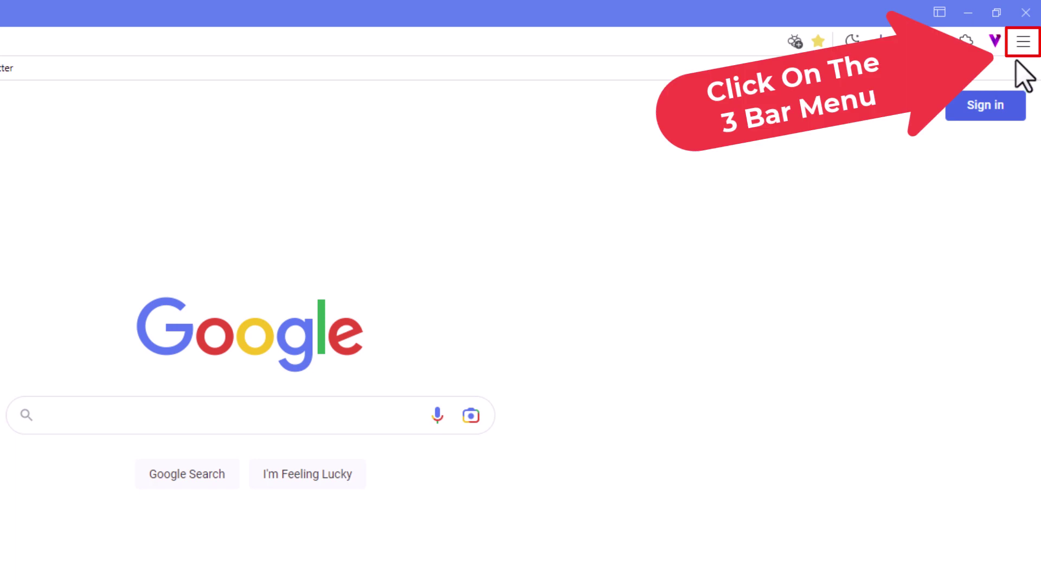
Open Maxthon's main menu to reach the More tools submenu with Developer tools
{"action": "left_click", "coordinate": [1025, 45]}
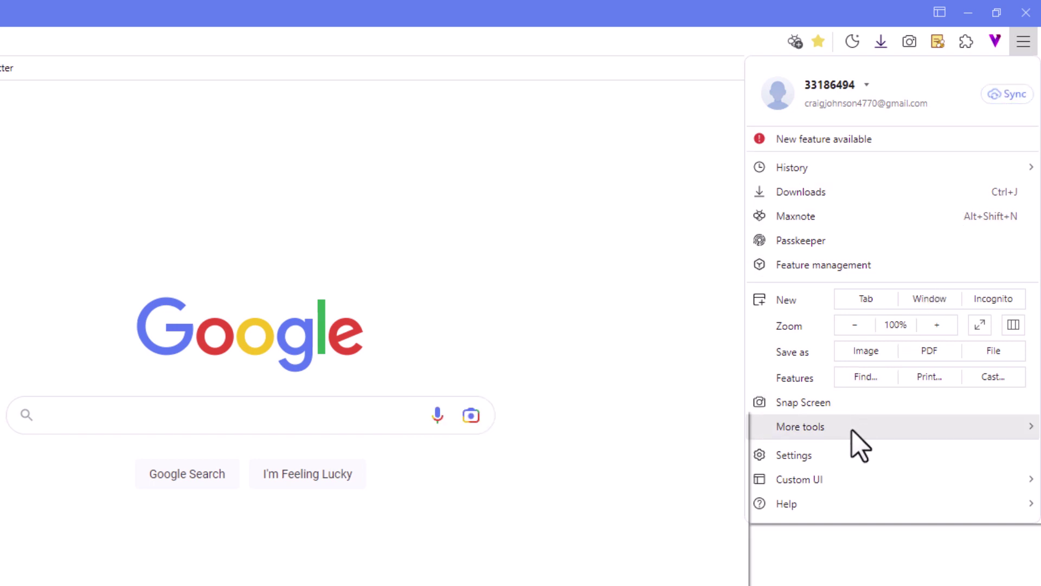
{"action": "mouse_move", "coordinate": [895, 357]}
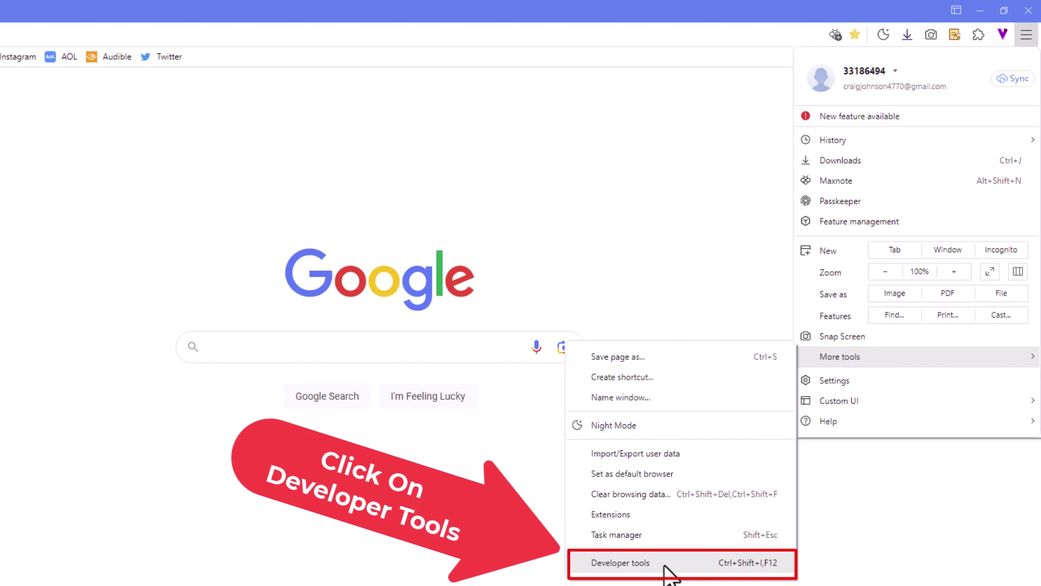
Launch Developer tools from More tools, showing the Google page's Elements and styles
{"action": "left_click", "coordinate": [669, 564]}
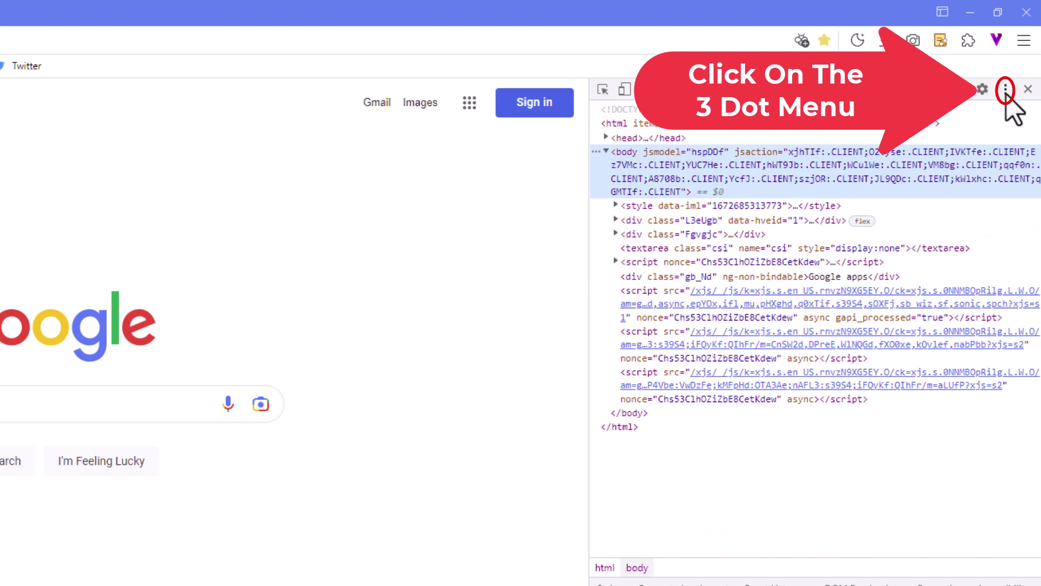
Choose Dock to bottom from the DevTools options menu
{"action": "left_click", "coordinate": [1005, 92]}
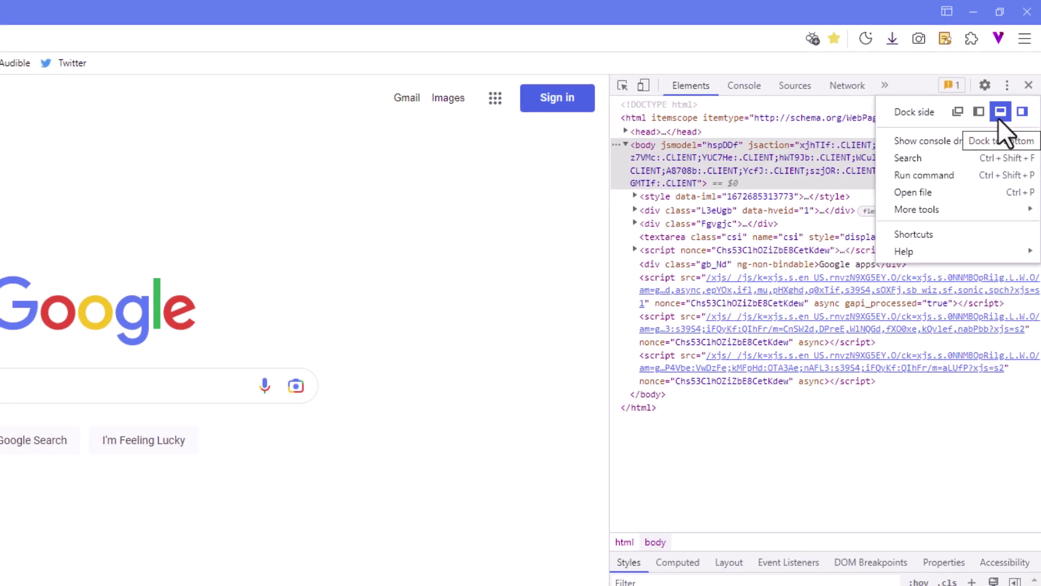
{"action": "left_click", "coordinate": [1011, 82]}
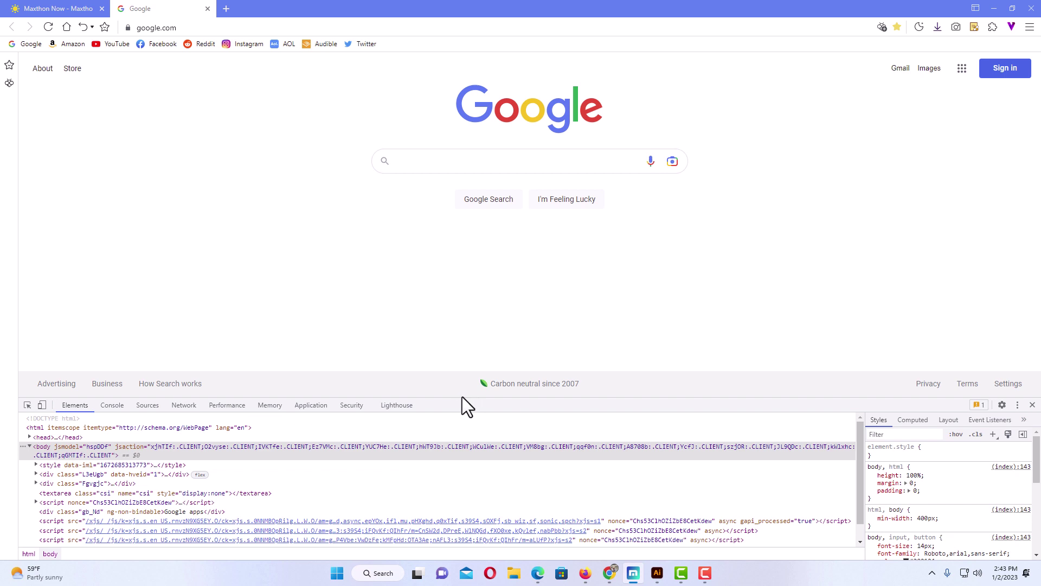
Drag the DevTools panel's top border up, then back down, leaving it slightly taller
{"action": "left_click_drag", "start_coordinate": [459, 399], "coordinate": [462, 299]}
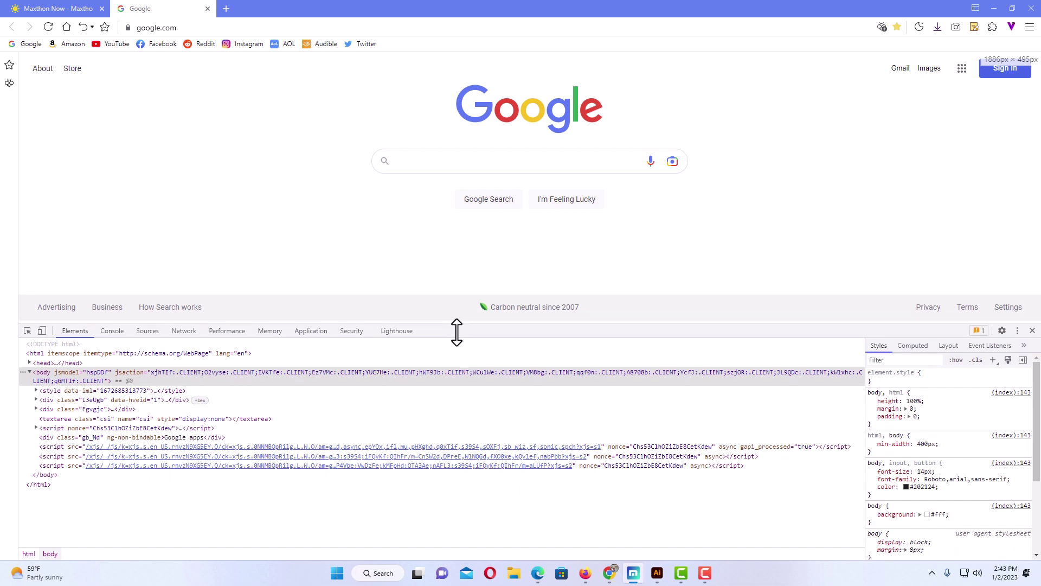
{"action": "left_click_drag", "start_coordinate": [462, 300], "coordinate": [458, 376]}
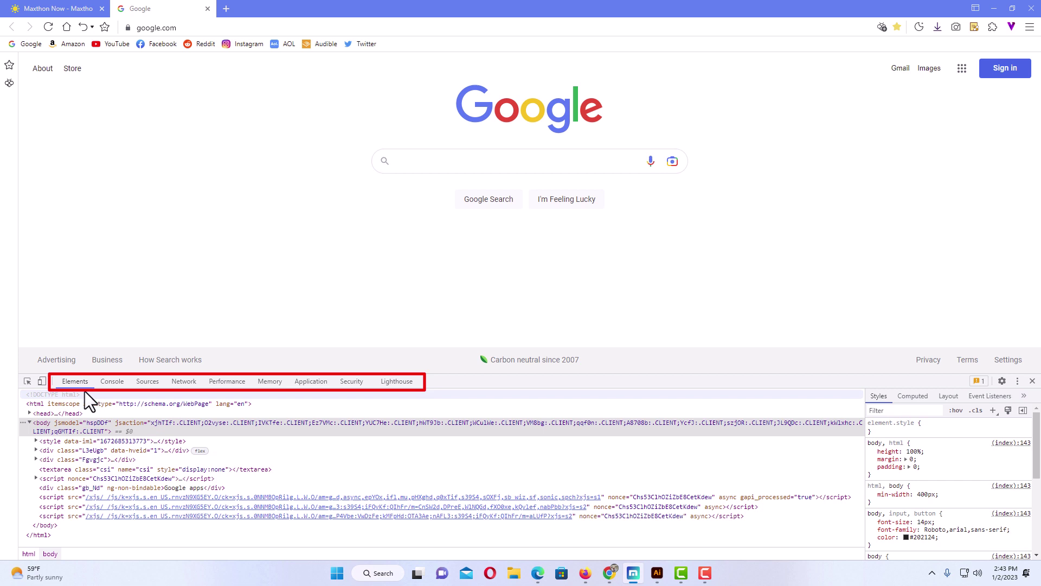
Step through Console, Sources, Network, Performance, Memory, Application, ending on Security
{"action": "left_click", "coordinate": [114, 383]}
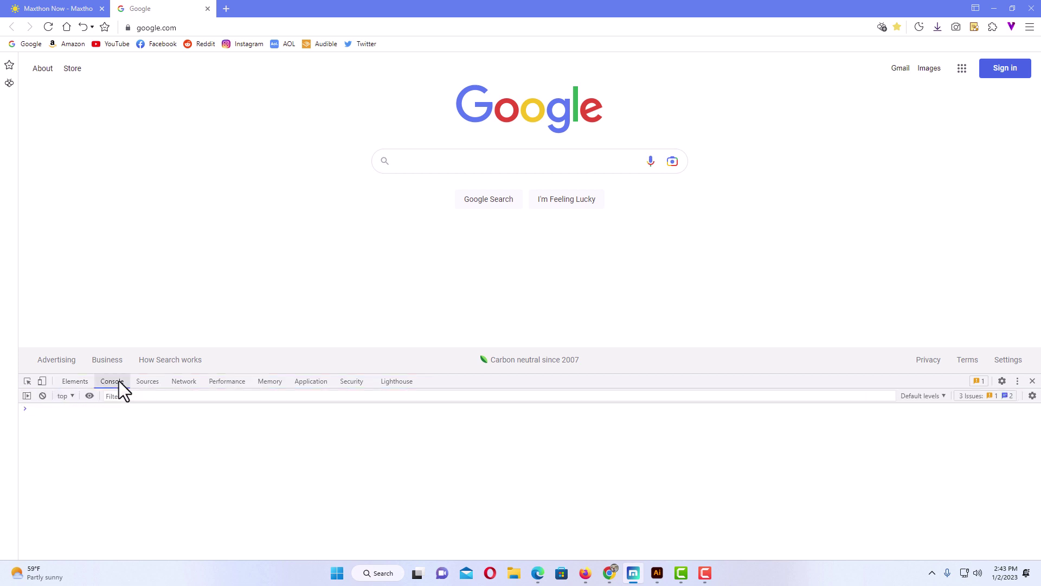
{"action": "left_click", "coordinate": [148, 381]}
{"action": "left_click", "coordinate": [186, 381]}
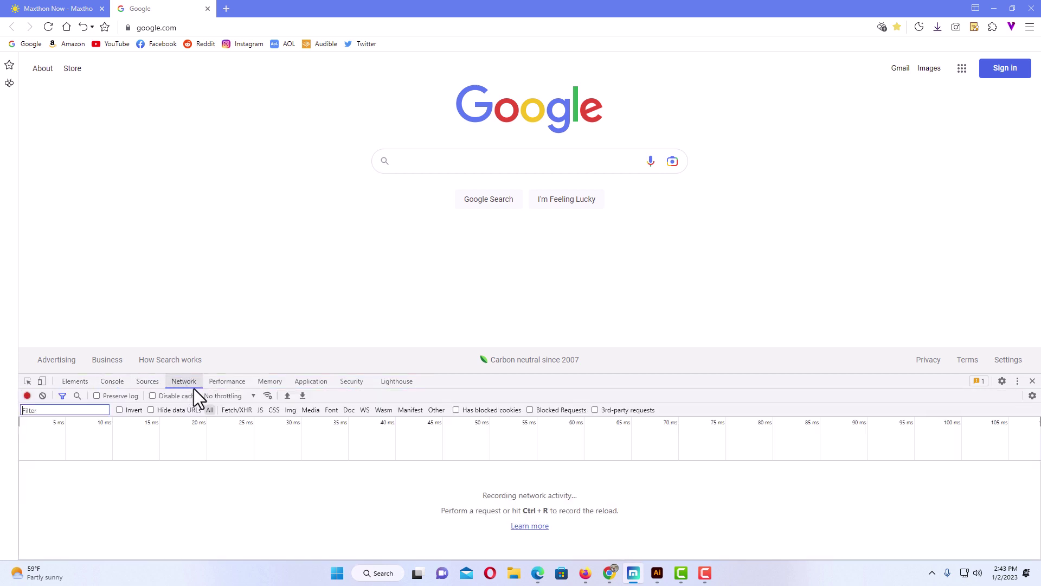
{"action": "left_click", "coordinate": [231, 383]}
{"action": "left_click", "coordinate": [267, 382]}
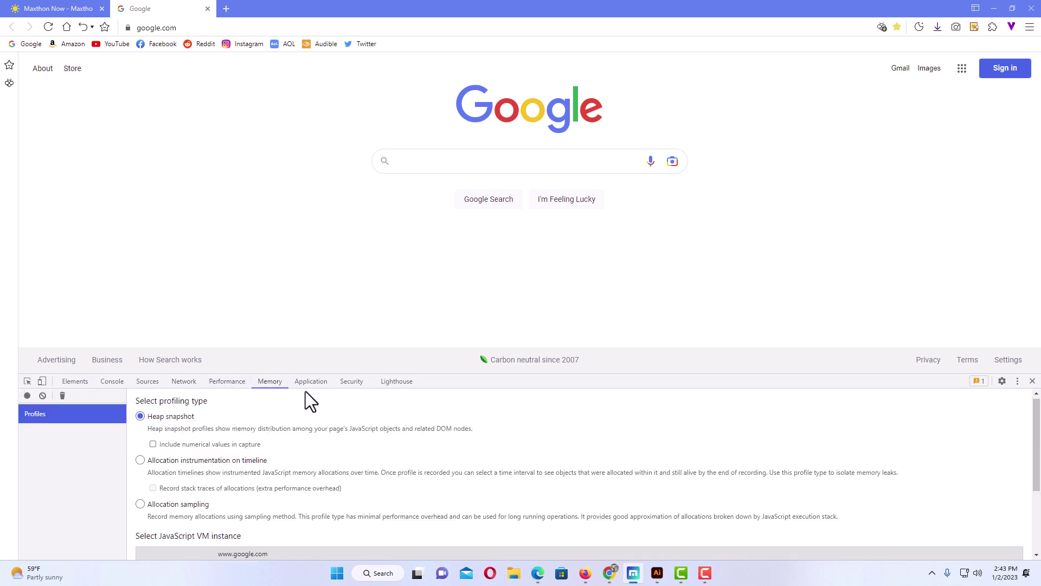
{"action": "left_click", "coordinate": [310, 382]}
{"action": "left_click", "coordinate": [355, 384]}
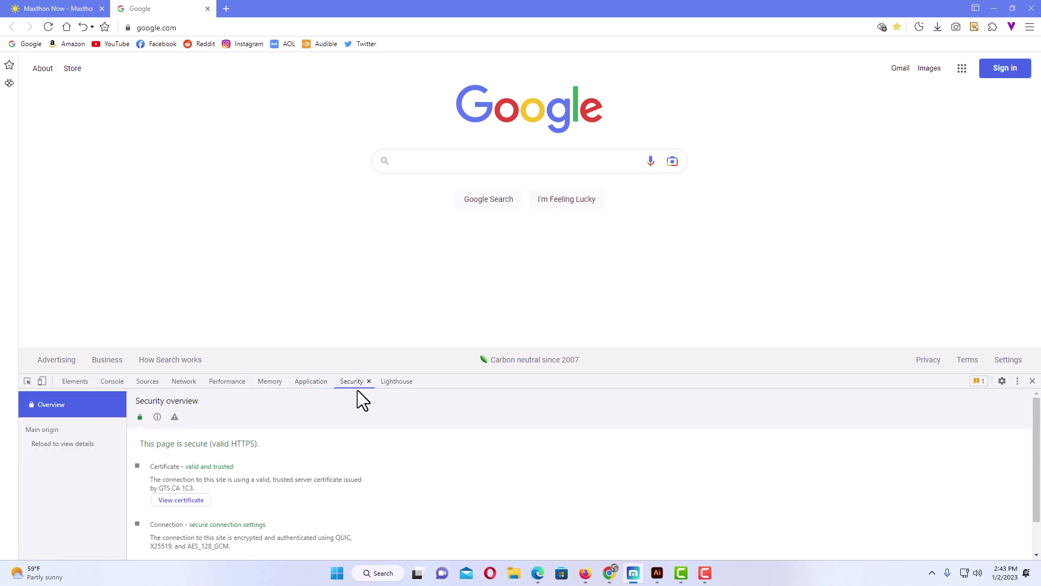